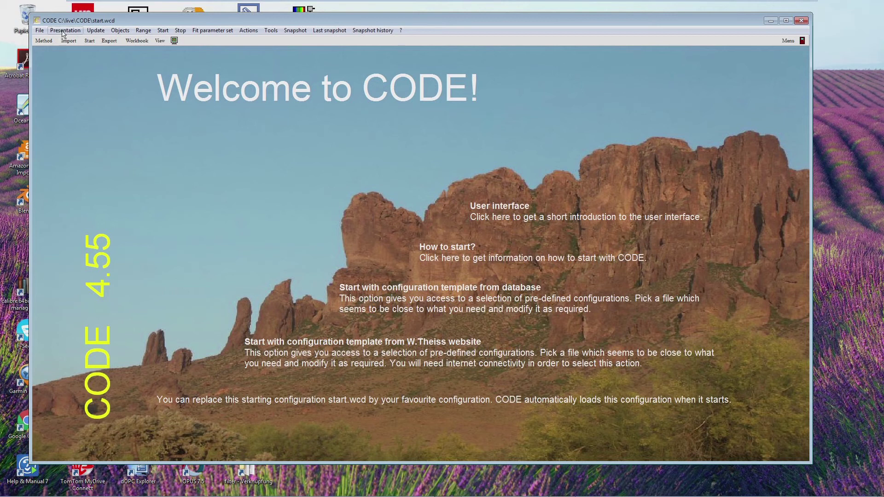
Load the code4.cpr presentation configuration from the Presentation menu.
{"action": "left_click", "coordinate": [63, 30]}
{"action": "left_click", "coordinate": [67, 43]}
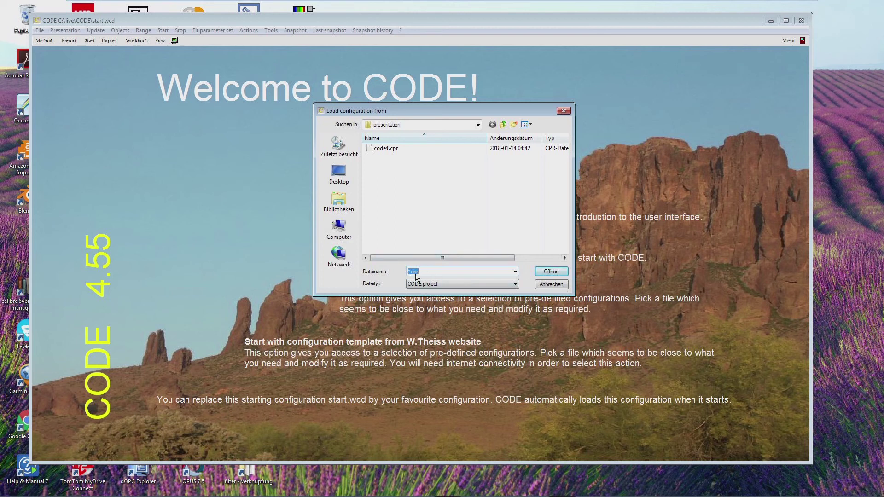
{"action": "left_click", "coordinate": [388, 149]}
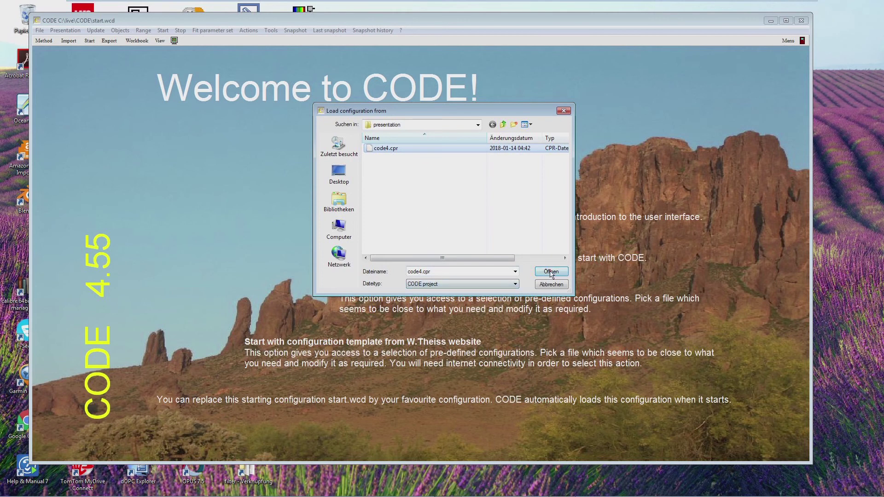
{"action": "left_click", "coordinate": [551, 272]}
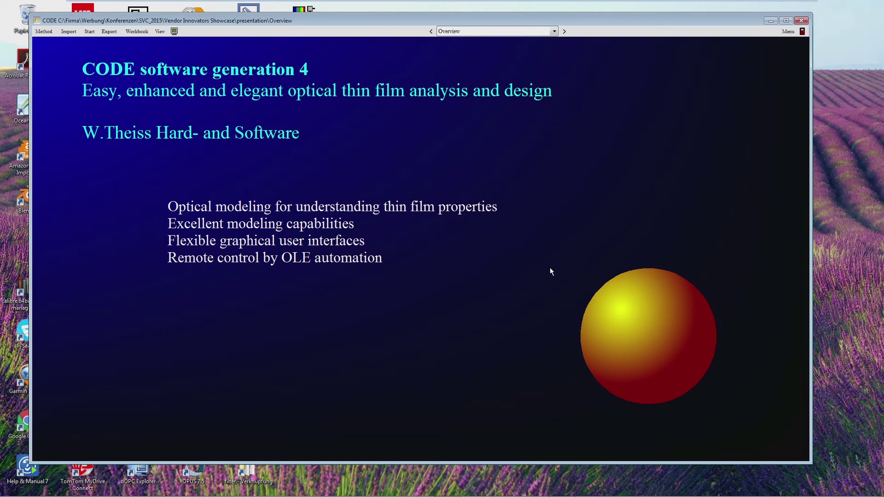
{"action": "double_click", "coordinate": [190, 179]}
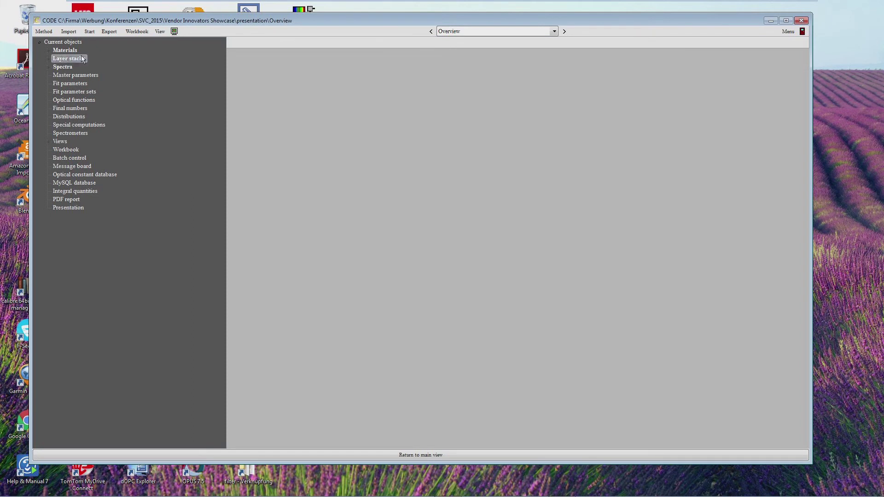
{"action": "double_click", "coordinate": [66, 208]}
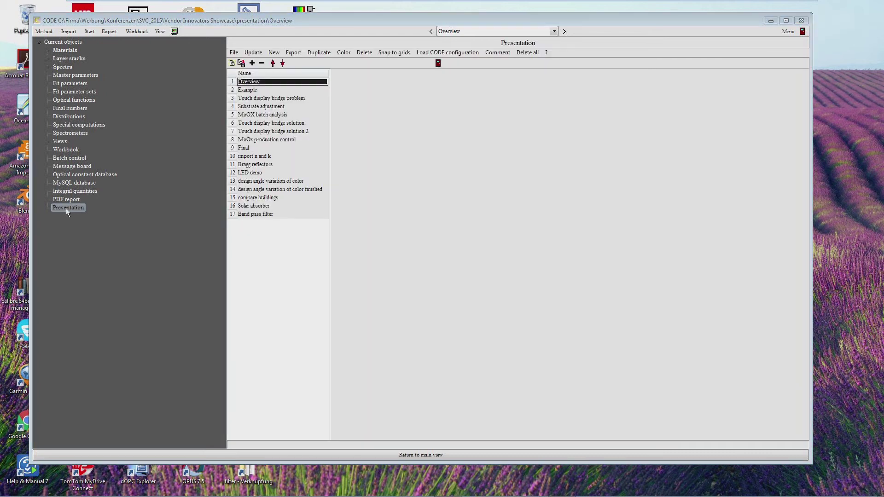
{"action": "left_click", "coordinate": [266, 90]}
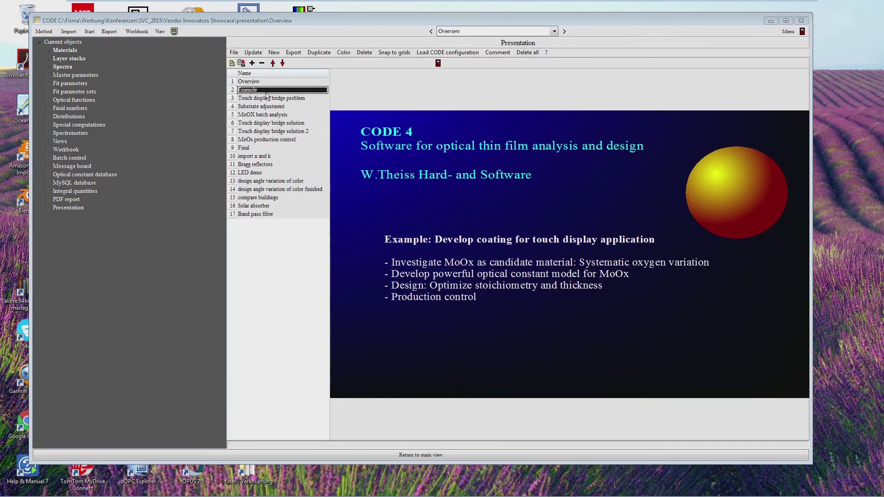
{"action": "left_click", "coordinate": [268, 100]}
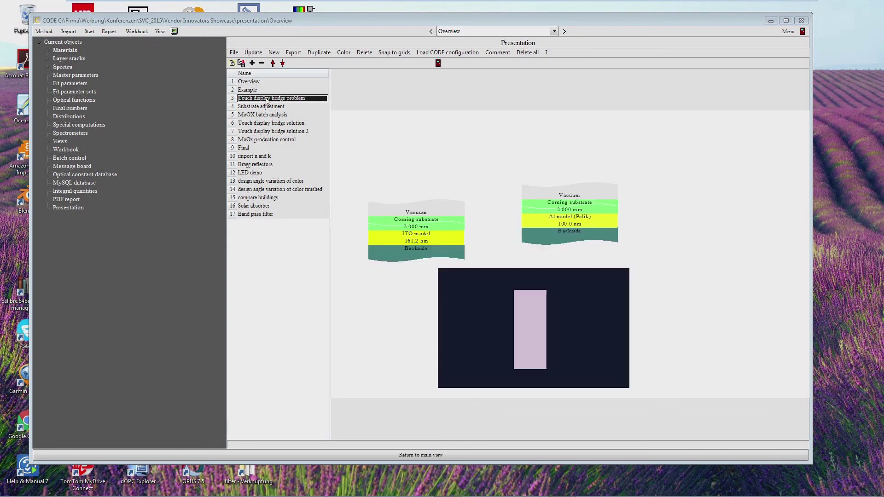
{"action": "left_click", "coordinate": [269, 107]}
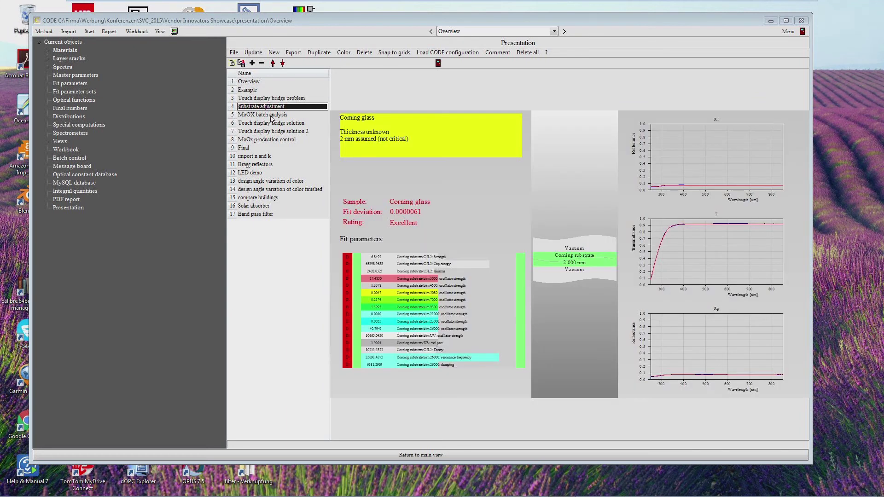
{"action": "left_click", "coordinate": [271, 116]}
{"action": "left_click", "coordinate": [271, 123]}
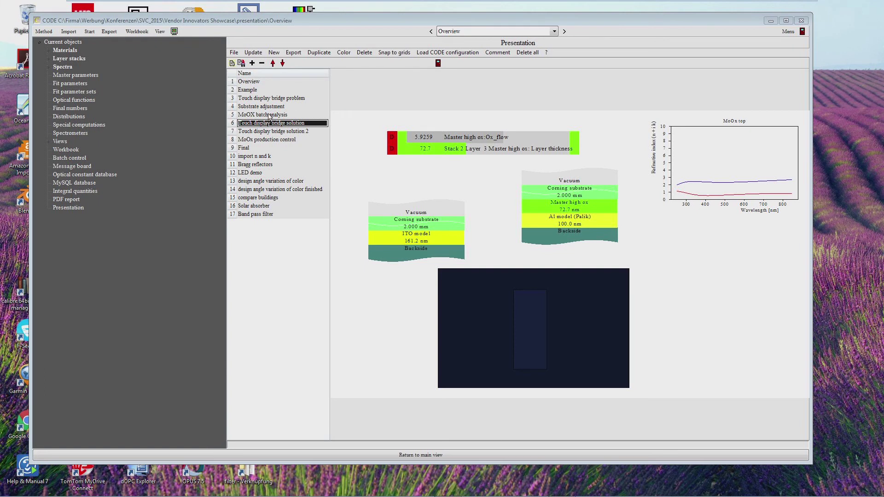
{"action": "left_click", "coordinate": [269, 116]}
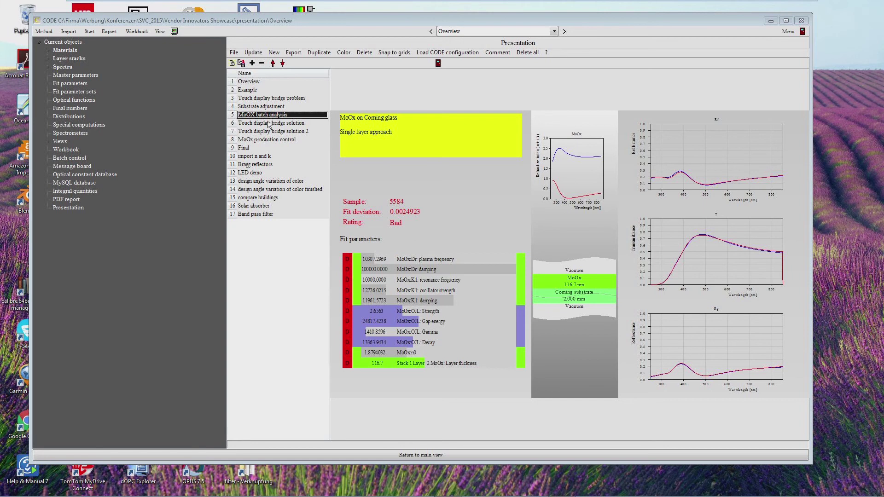
{"action": "left_click", "coordinate": [269, 123]}
{"action": "left_click", "coordinate": [269, 131]}
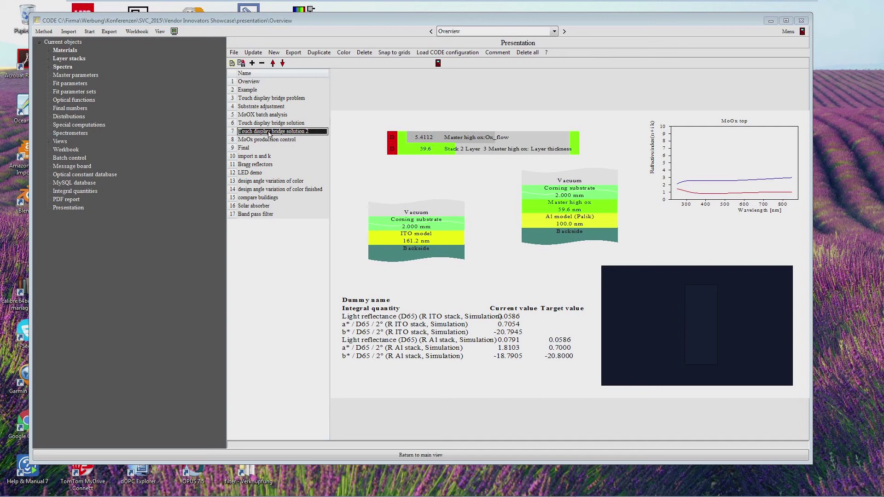
{"action": "key", "text": "Escape"}
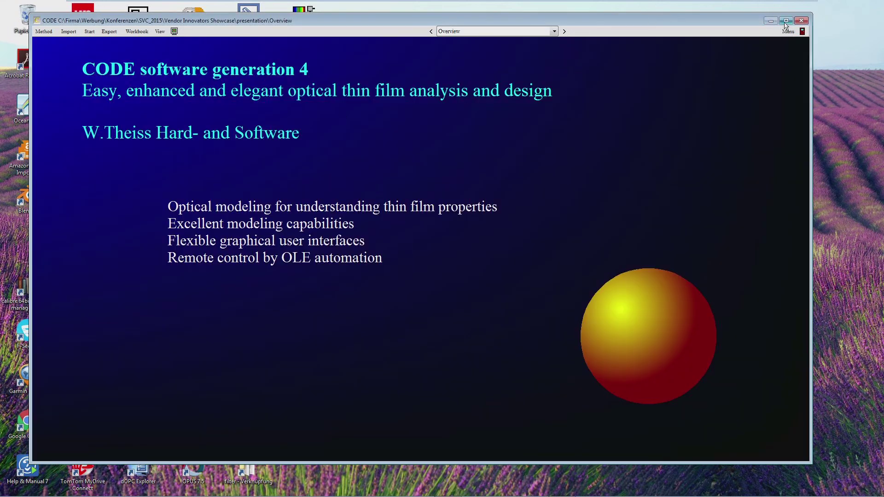
Maximize the CODE window so the slide fills the screen.
{"action": "left_click", "coordinate": [785, 20]}
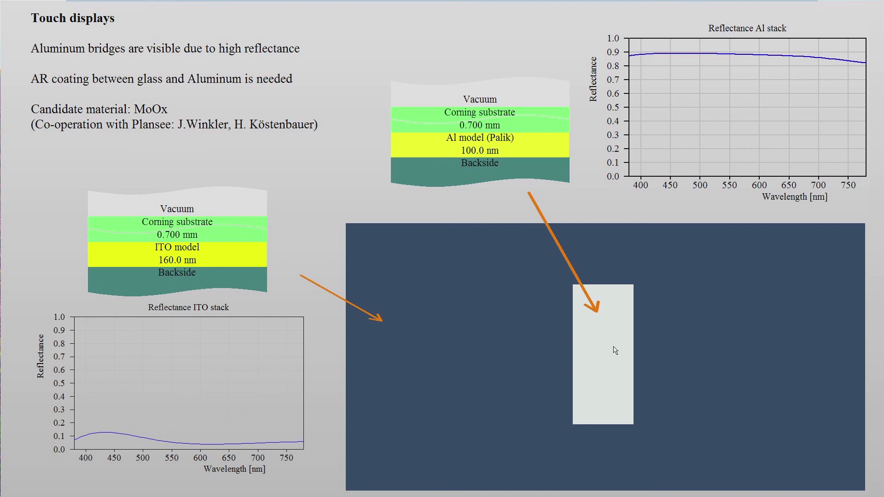
Advance to the 'First things first' Corning glass fit slide.
{"action": "left_click", "coordinate": [615, 350]}
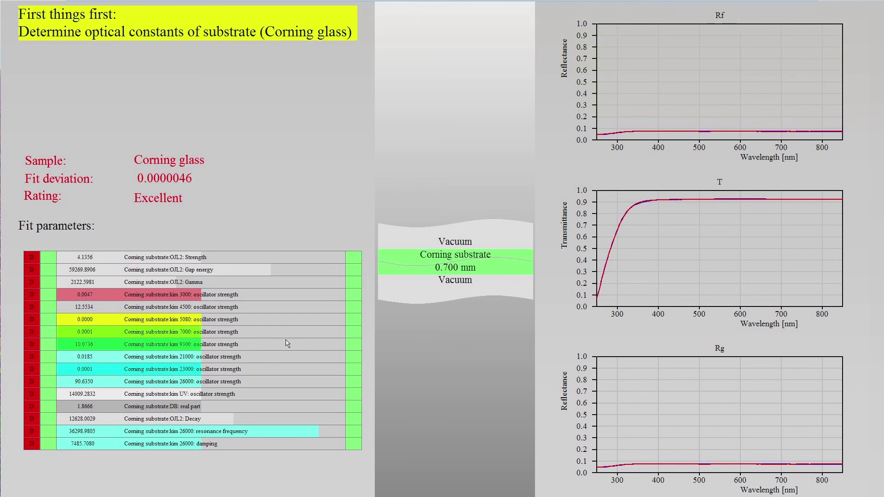
Page down to the MoOx on Corning glass slide.
{"action": "key", "text": "Page_Down"}
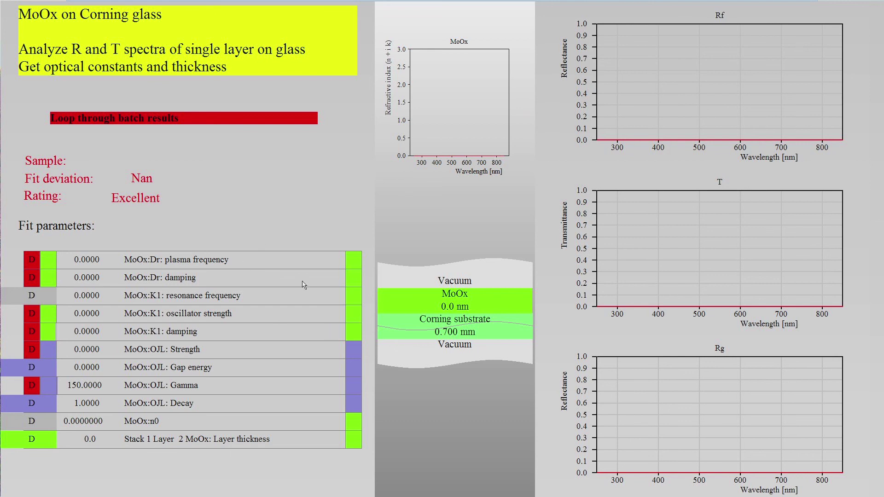
Start 'Loop through batch results' to show the 3.5*10-4 mbar sample's fit at 111.7 nm.
{"action": "left_click", "coordinate": [81, 119]}
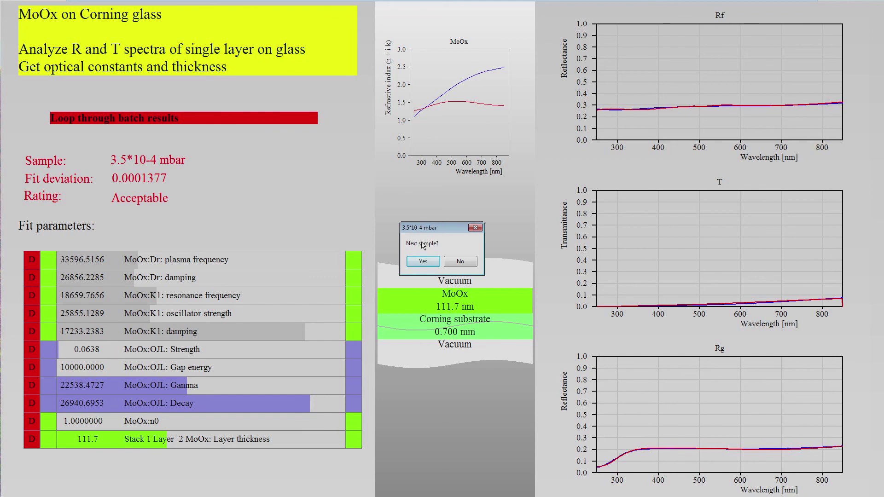
Step through the 4.5 to 8.5*10-4 mbar samples' fit results.
{"action": "left_click", "coordinate": [420, 263]}
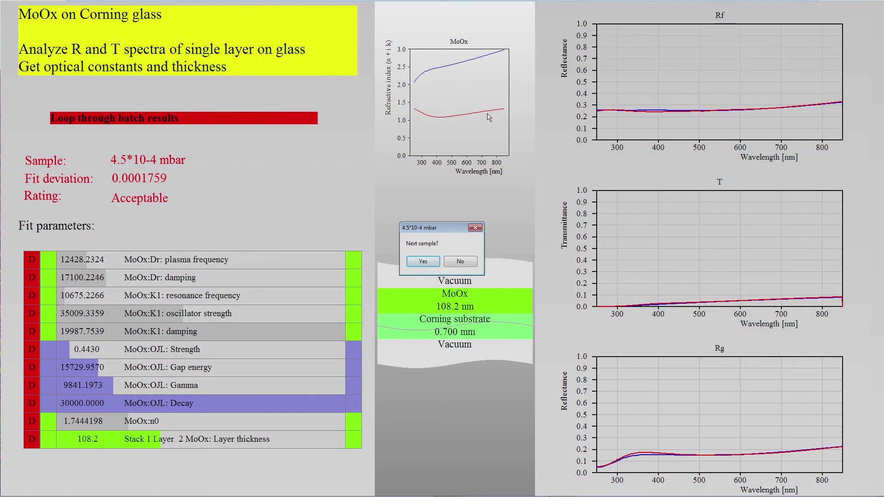
{"action": "left_click", "coordinate": [432, 262]}
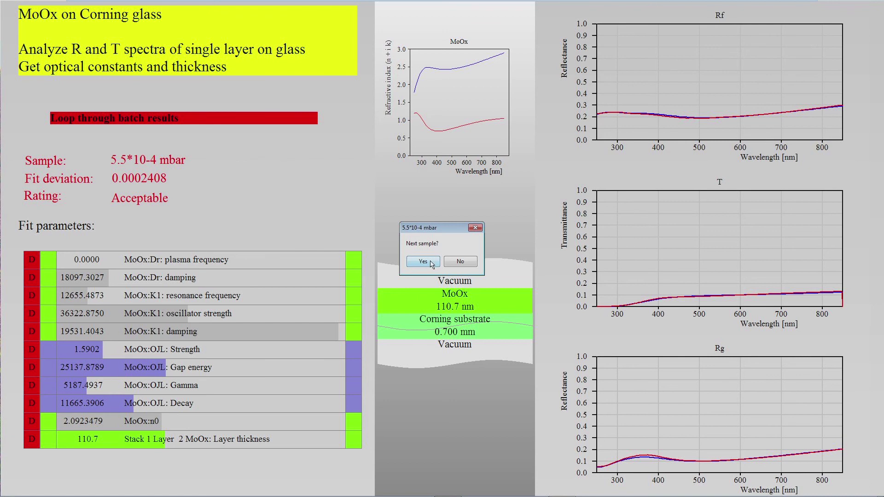
{"action": "left_click", "coordinate": [431, 262]}
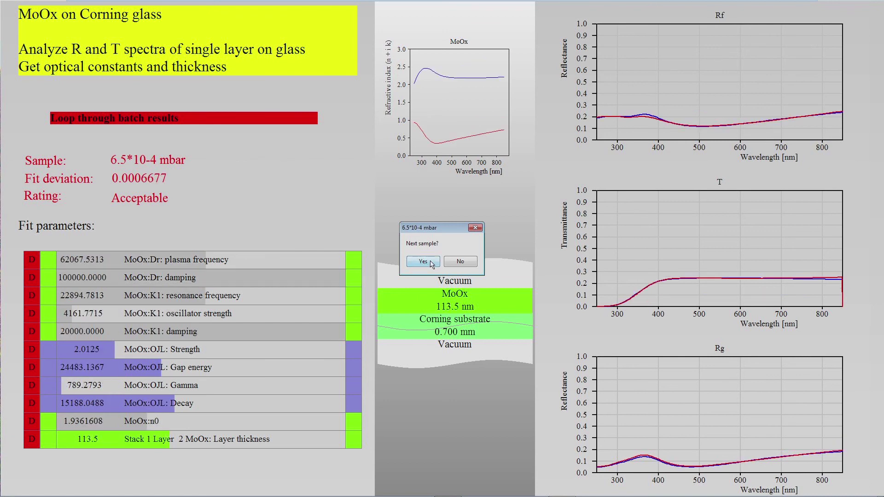
{"action": "left_click", "coordinate": [432, 262]}
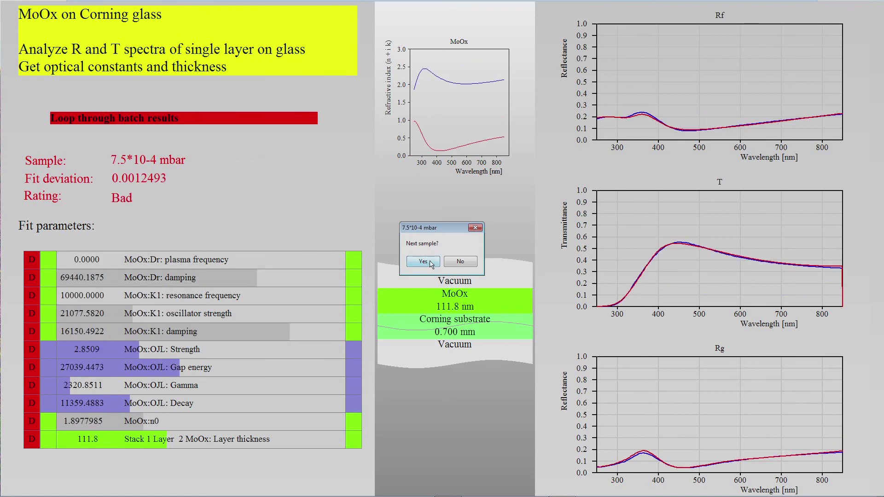
{"action": "left_click", "coordinate": [431, 262]}
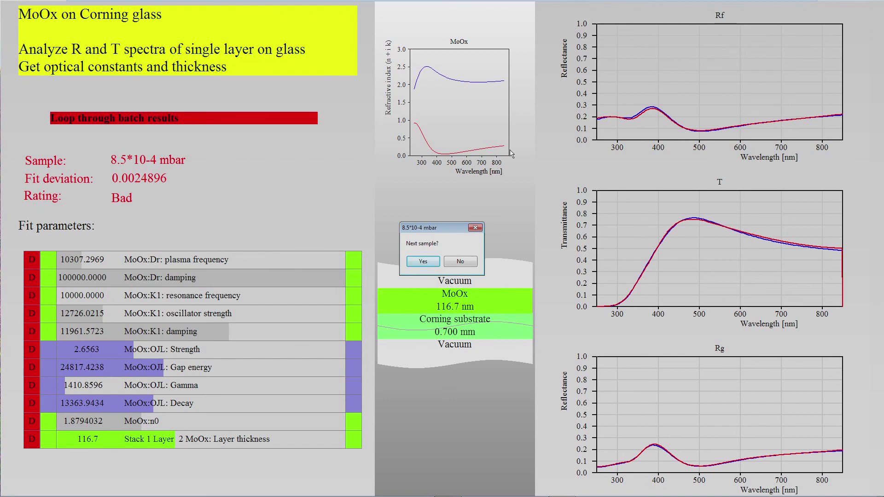
Stop after the last sample, exit the presentation and widen column A of the results sheet.
{"action": "left_click", "coordinate": [458, 264]}
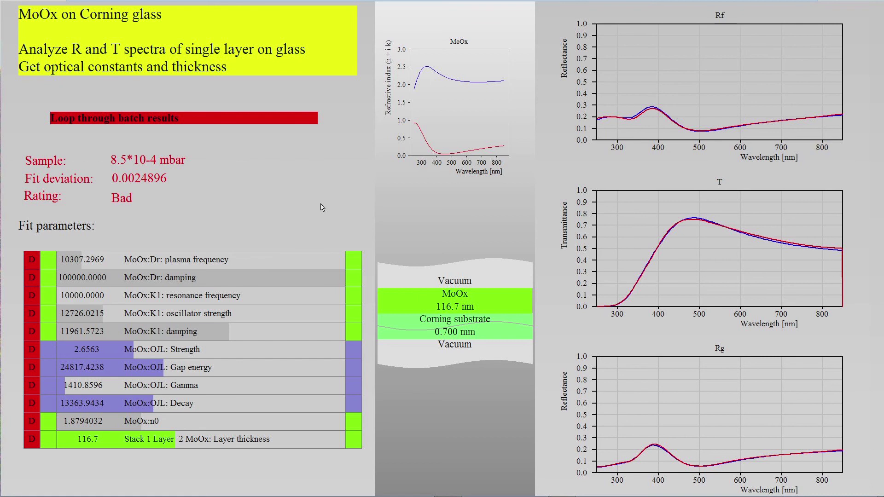
{"action": "key", "text": "Escape"}
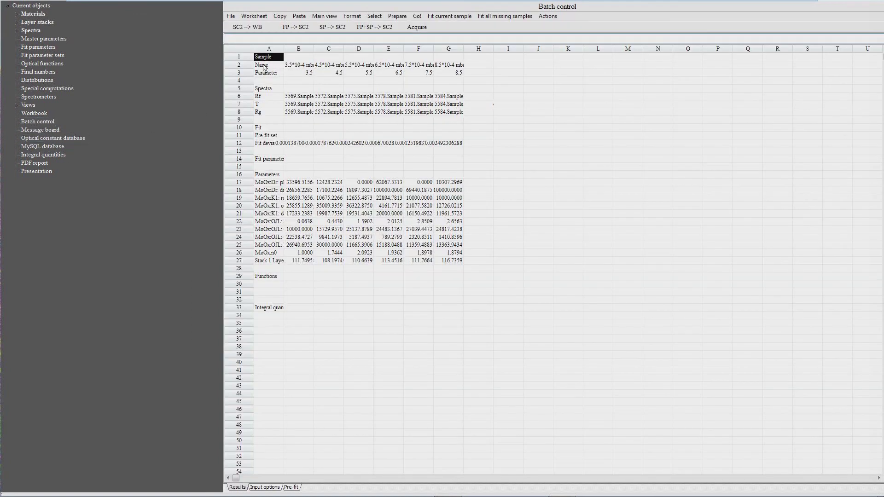
{"action": "left_click_drag", "start_coordinate": [284, 55], "coordinate": [310, 56]}
Apply number format '0.0' to the fitted parameter block starting at B17.
{"action": "key", "text": "ctrl+a"}
{"action": "left_click", "coordinate": [385, 168]}
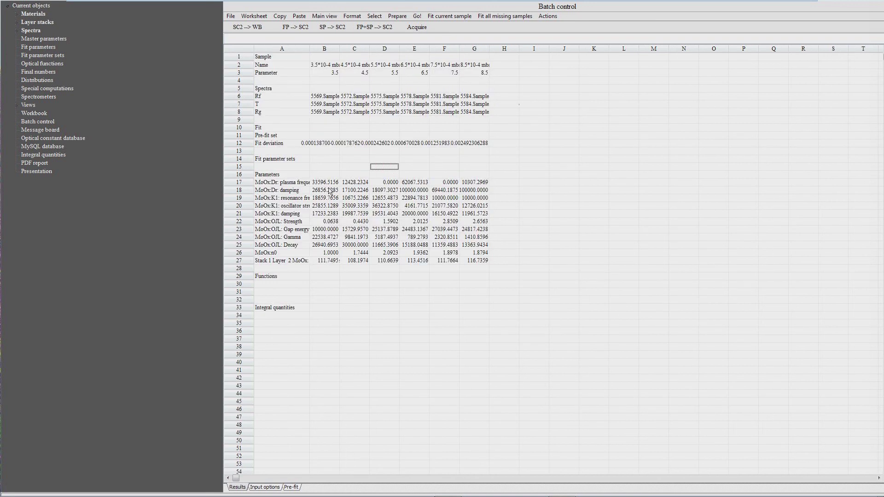
{"action": "left_click", "coordinate": [326, 182]}
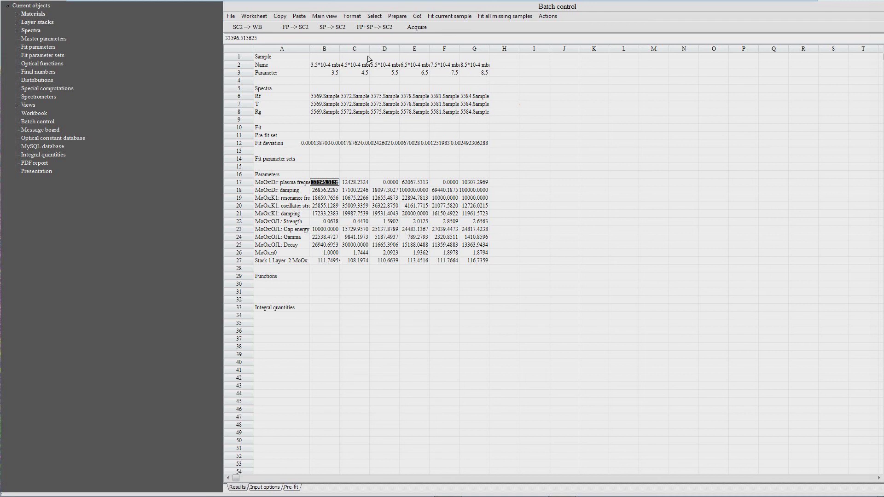
{"action": "left_click", "coordinate": [380, 17]}
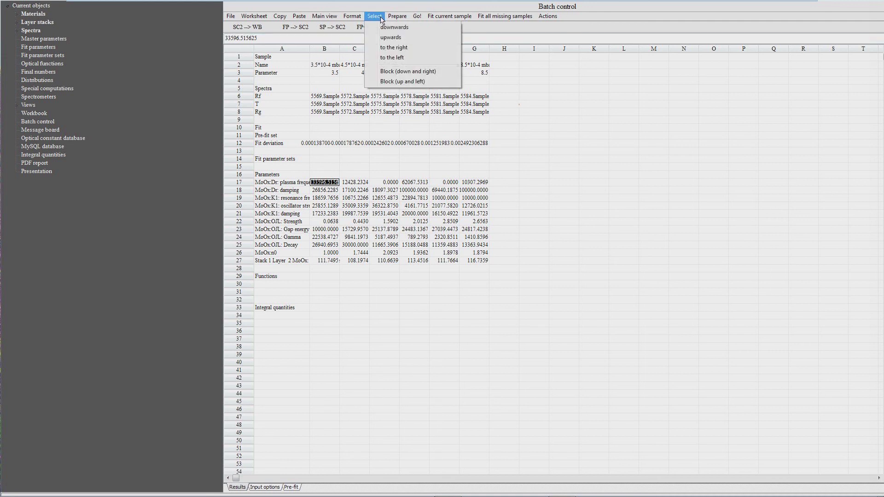
{"action": "left_click", "coordinate": [402, 72]}
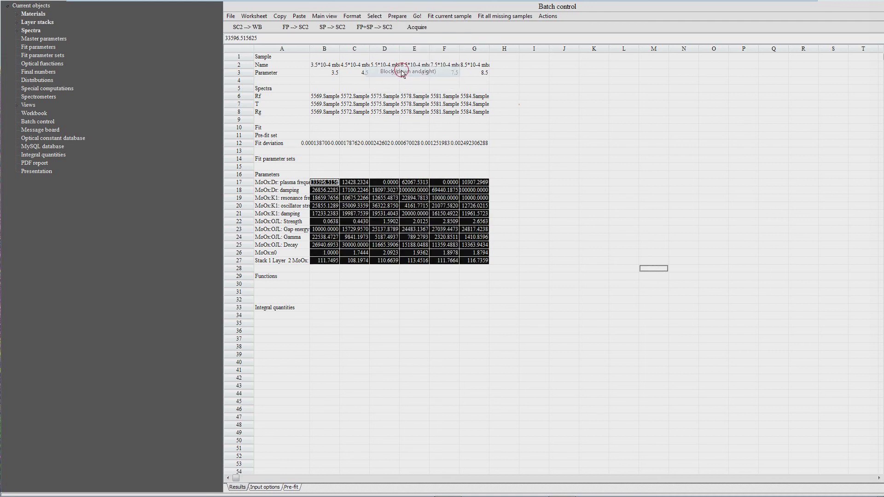
{"action": "left_click", "coordinate": [354, 17]}
{"action": "left_click", "coordinate": [367, 28]}
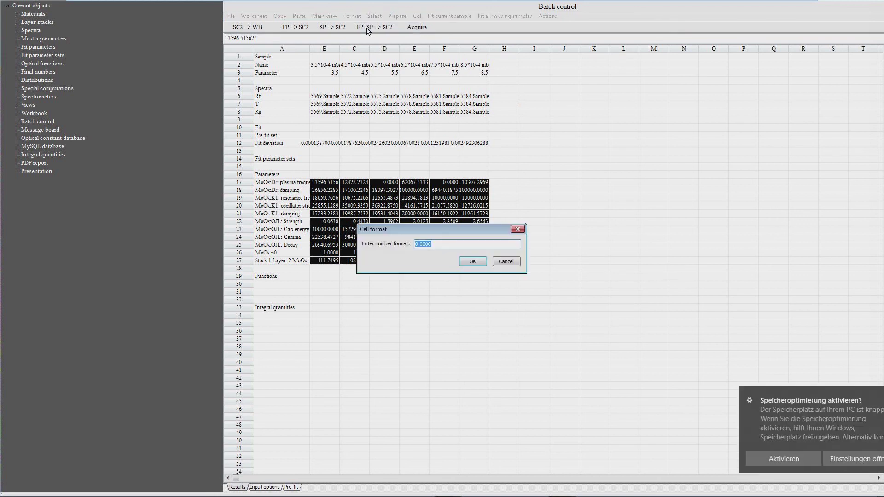
{"action": "type", "text": "0.0"}
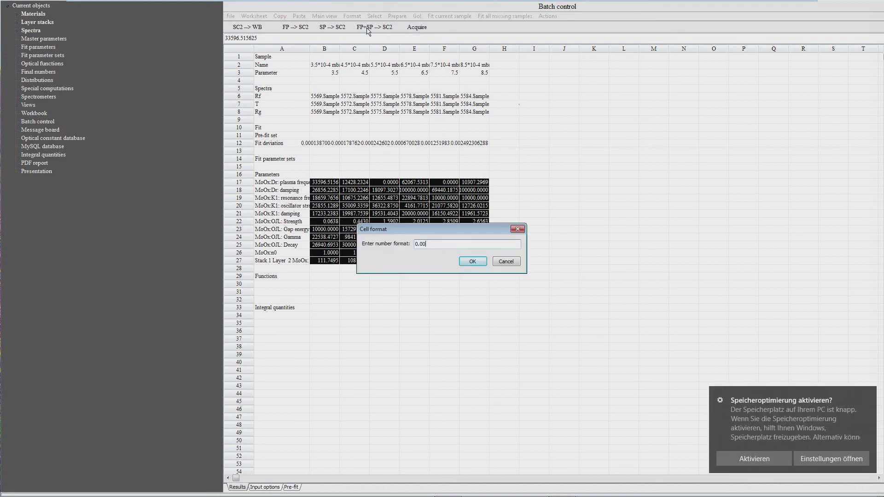
{"action": "key", "text": "Return"}
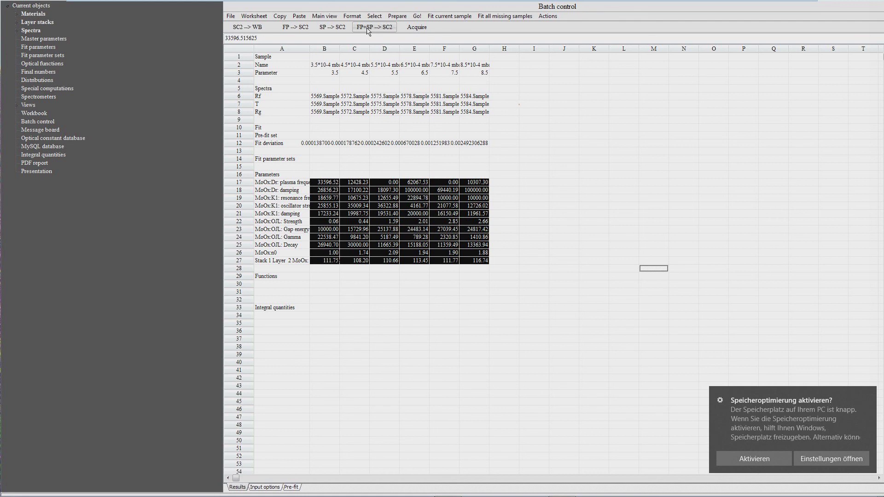
{"action": "left_click", "coordinate": [380, 324]}
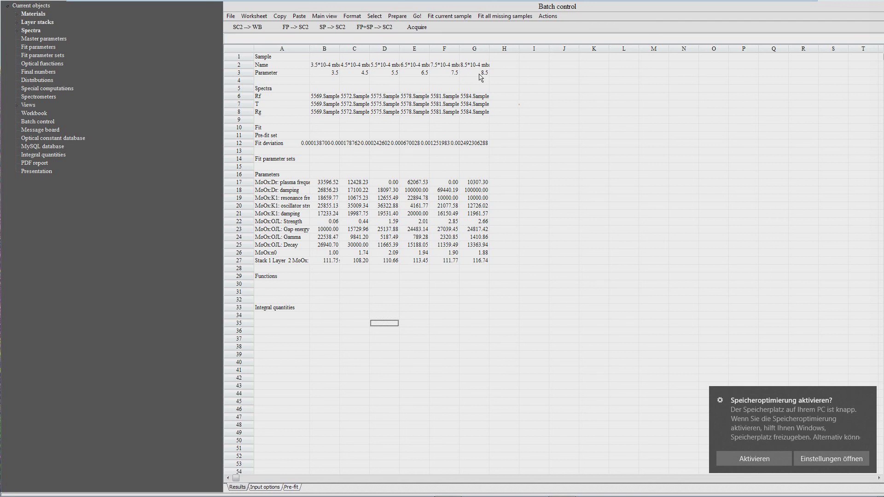
{"action": "left_click", "coordinate": [327, 97]}
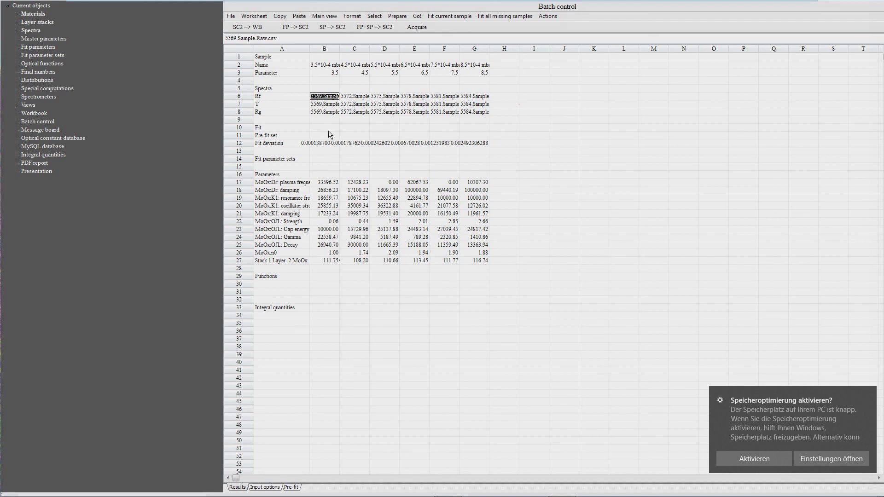
{"action": "key", "text": "Down"}
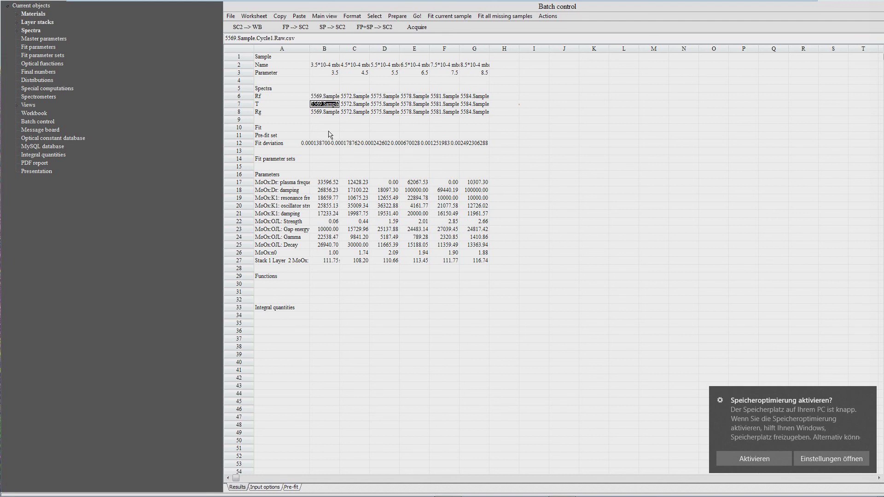
{"action": "key", "text": "Down"}
{"action": "key", "text": "Up"}
{"action": "key", "text": "Up"}
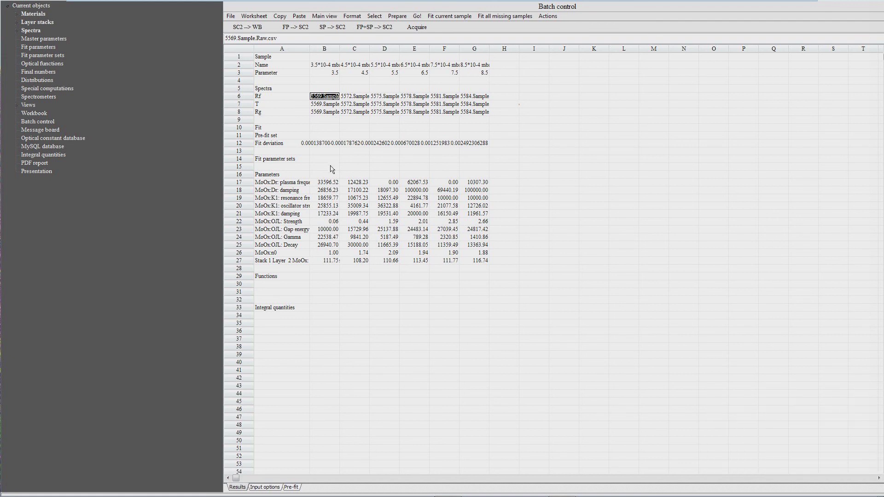
{"action": "left_click", "coordinate": [328, 183]}
{"action": "key", "text": "Down"}
{"action": "key", "text": "Down"}
{"action": "key", "text": "Down"}
{"action": "key", "text": "Down"}
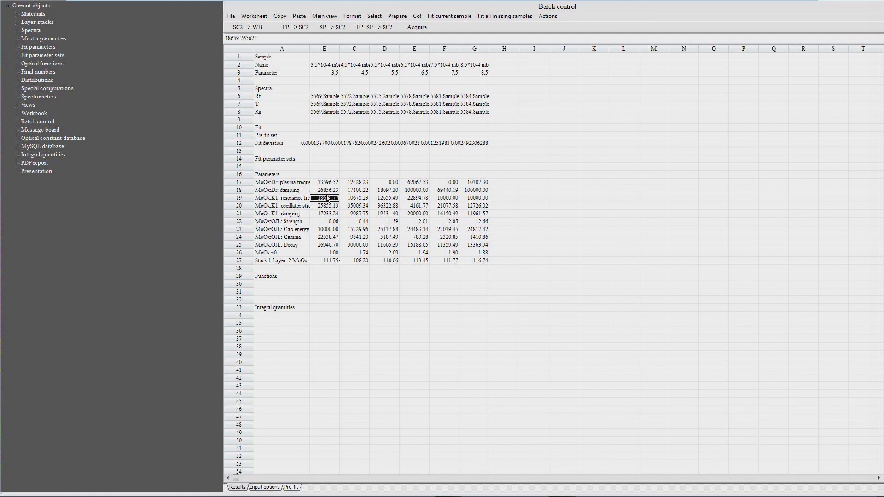
{"action": "key", "text": "Down"}
{"action": "left_click", "coordinate": [320, 145]}
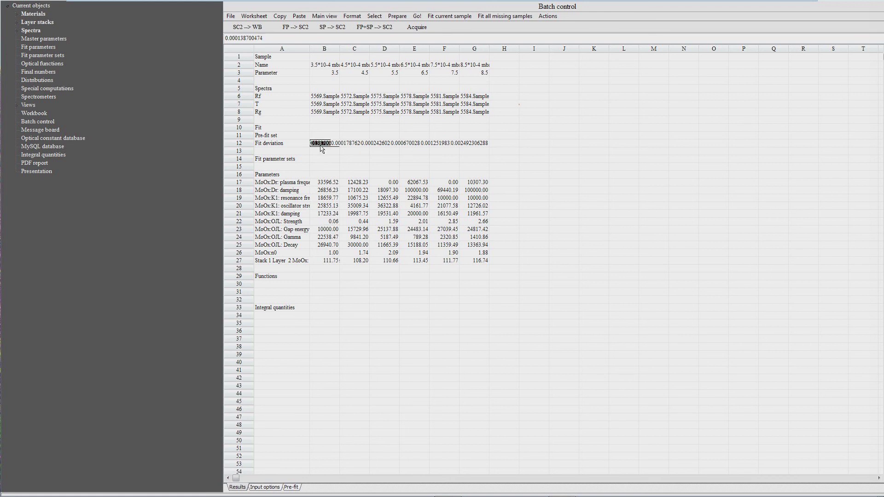
{"action": "key", "text": "Down"}
{"action": "key", "text": "Down"}
{"action": "key", "text": "Down"}
{"action": "key", "text": "Down"}
{"action": "key", "text": "Down"}
{"action": "key", "text": "Down"}
{"action": "key", "text": "Down"}
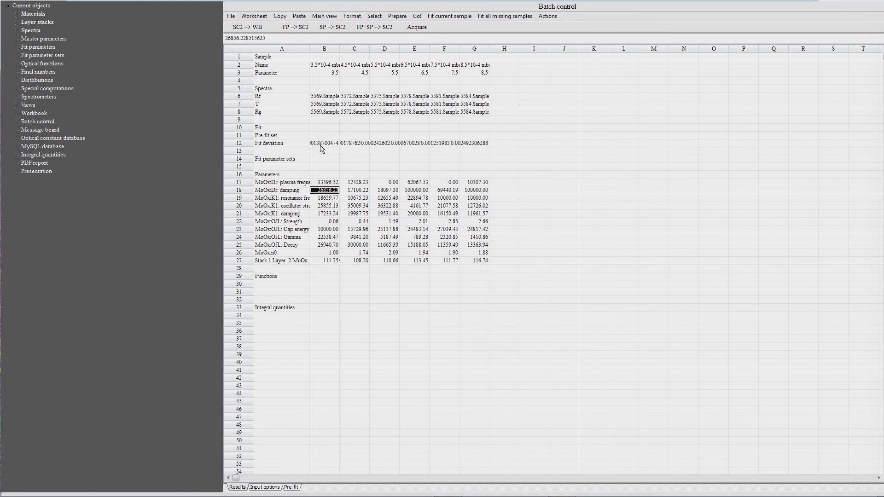
{"action": "key", "text": "Down"}
{"action": "key", "text": "Down"}
{"action": "key", "text": "Down"}
{"action": "key", "text": "Down"}
{"action": "key", "text": "Down"}
{"action": "key", "text": "Down"}
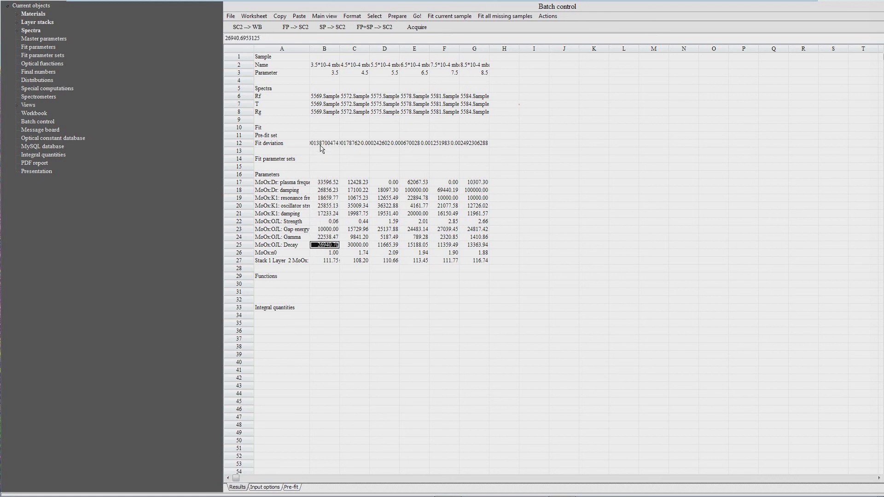
Move down to the Master high ox layer thickness value.
{"action": "key", "text": "Down"}
{"action": "key", "text": "Down"}
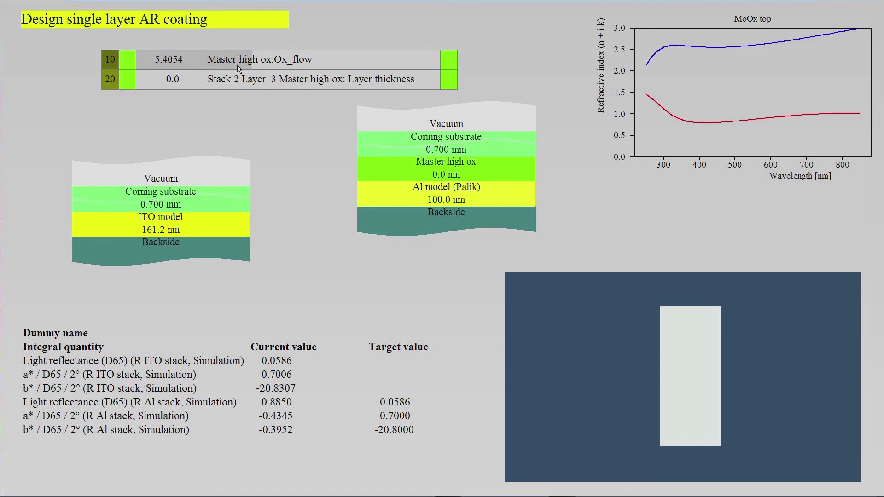
Vary Ox_flow down to 4.3333 while watching the MoOx n and k curves.
{"action": "left_click_drag", "start_coordinate": [247, 65], "coordinate": [224, 64]}
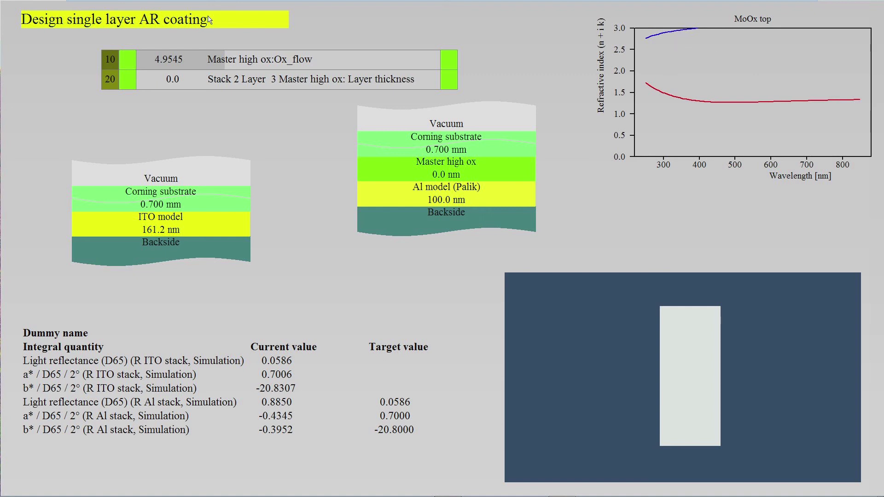
{"action": "left_click", "coordinate": [209, 60]}
{"action": "left_click_drag", "start_coordinate": [210, 60], "coordinate": [284, 60]}
Thicken the Master high ox layer to 53.0 nm, then raise Ox_flow to 6.6136 and trim the thickness.
{"action": "left_click_drag", "start_coordinate": [159, 83], "coordinate": [184, 82]}
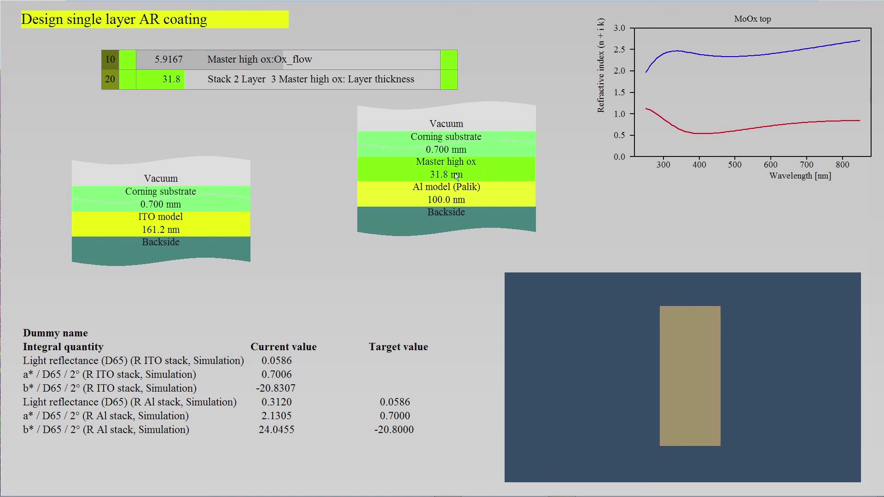
{"action": "left_click", "coordinate": [188, 80]}
{"action": "left_click_drag", "start_coordinate": [188, 80], "coordinate": [304, 95]}
{"action": "left_click_drag", "start_coordinate": [289, 59], "coordinate": [293, 60]}
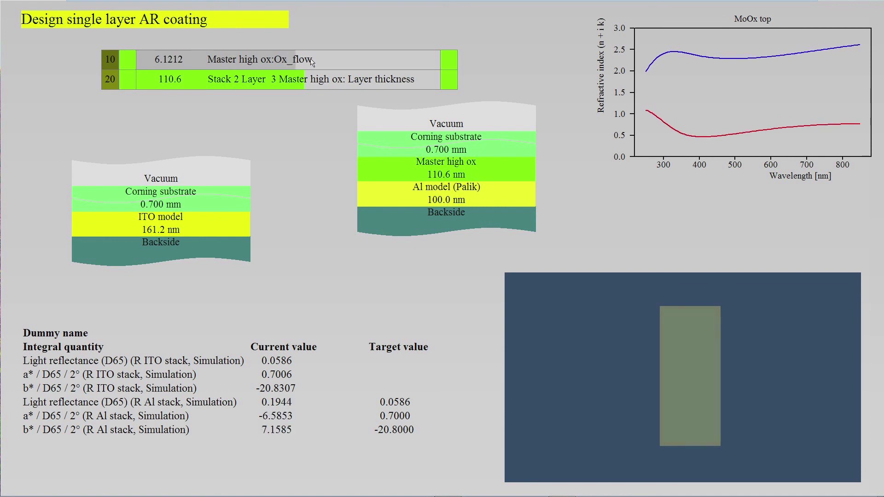
{"action": "left_click_drag", "start_coordinate": [311, 62], "coordinate": [287, 88]}
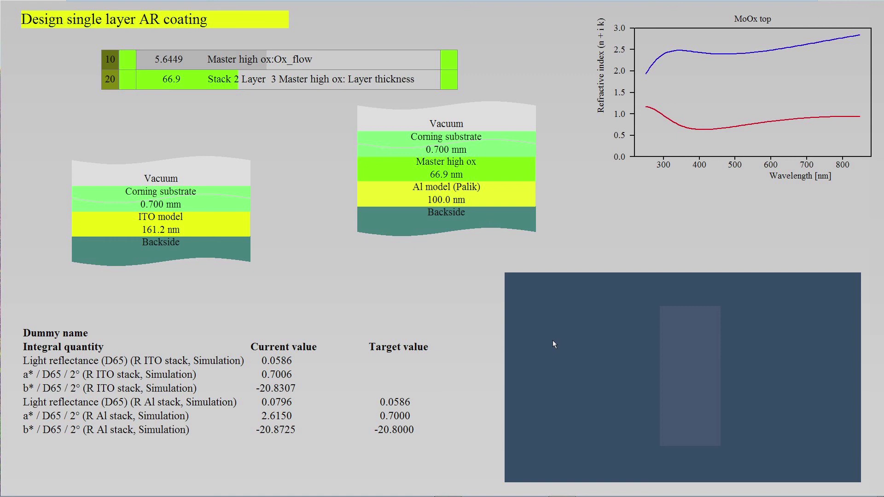
Advance to the Design double layer AR coating slide.
{"action": "key", "text": "Right"}
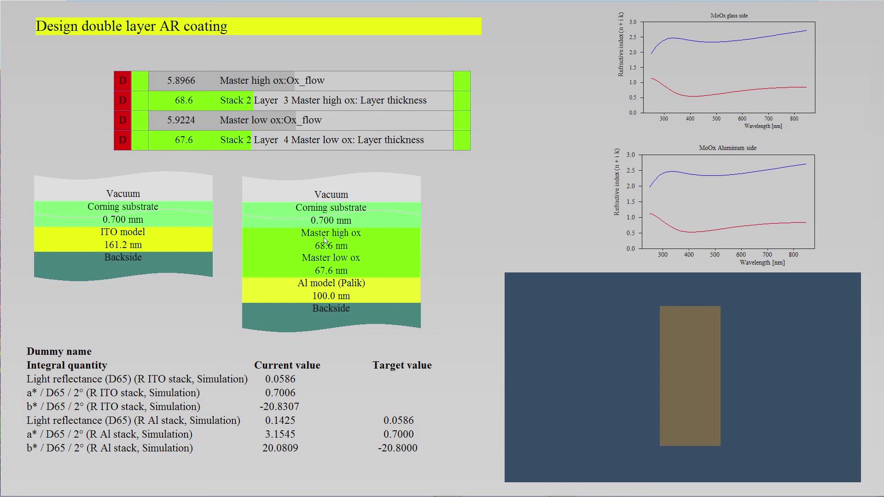
Set the high-ox Ox_flow to 6.0189, refit the double-layer design, then advance to the MoOx production page.
{"action": "mouse_move", "coordinate": [319, 80]}
{"action": "left_mouse_down"}
{"action": "mouse_move", "coordinate": [344, 82]}
{"action": "mouse_move", "coordinate": [293, 86]}
{"action": "mouse_move", "coordinate": [302, 85]}
{"action": "left_mouse_up"}
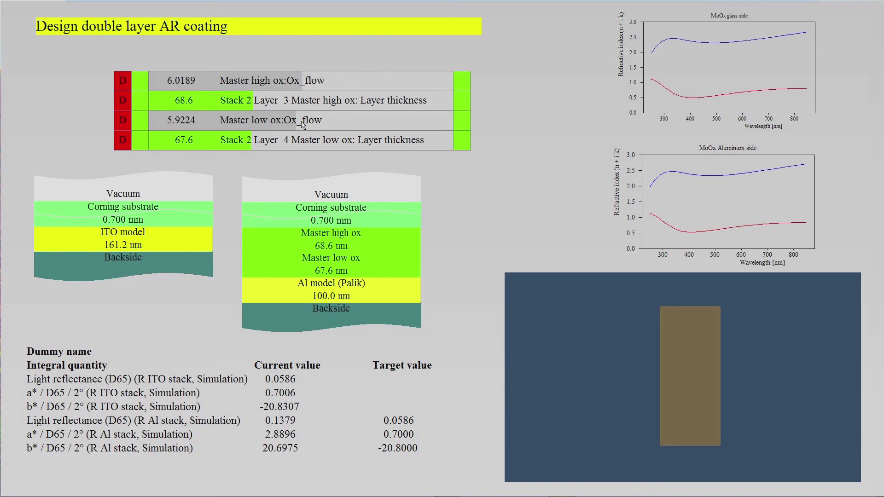
{"action": "left_click_drag", "start_coordinate": [295, 124], "coordinate": [293, 125]}
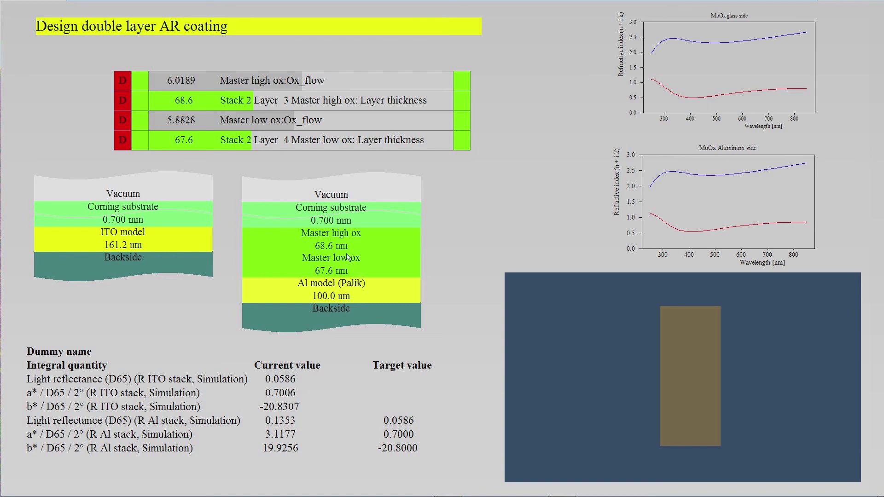
{"action": "key", "text": "F9"}
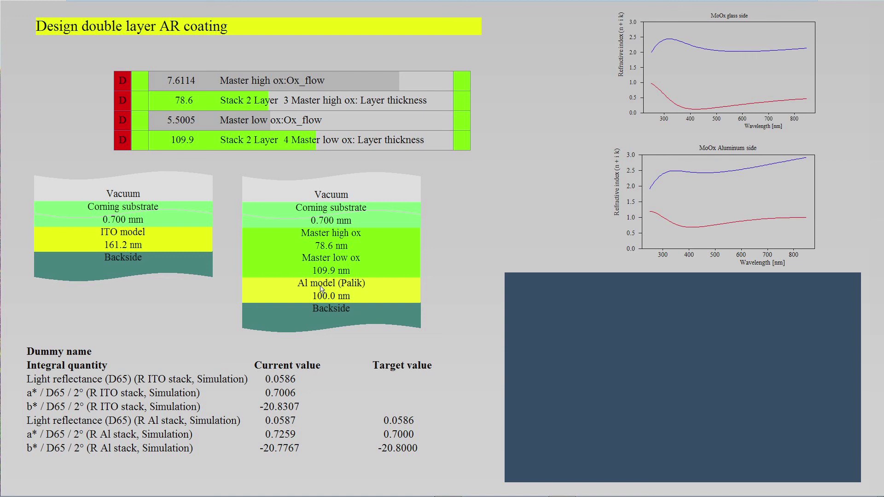
{"action": "key", "text": "Page_Down"}
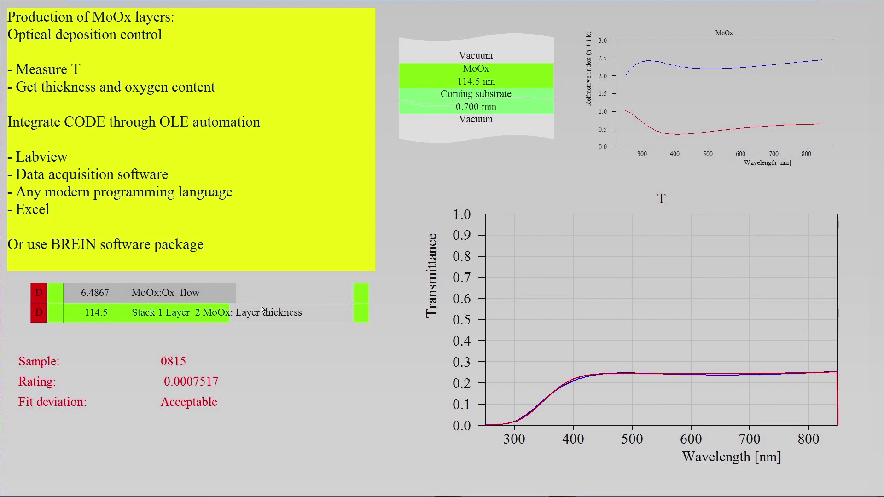
Shift the MoOx Ox_flow up to 6.9554 and vary the layer thickness so the T fit degrades.
{"action": "left_click", "coordinate": [214, 299]}
{"action": "left_click", "coordinate": [211, 298]}
{"action": "left_click", "coordinate": [231, 316]}
{"action": "left_click", "coordinate": [222, 319]}
{"action": "left_click_drag", "start_coordinate": [222, 319], "coordinate": [244, 321]}
{"action": "left_click", "coordinate": [246, 298]}
{"action": "left_click", "coordinate": [247, 299]}
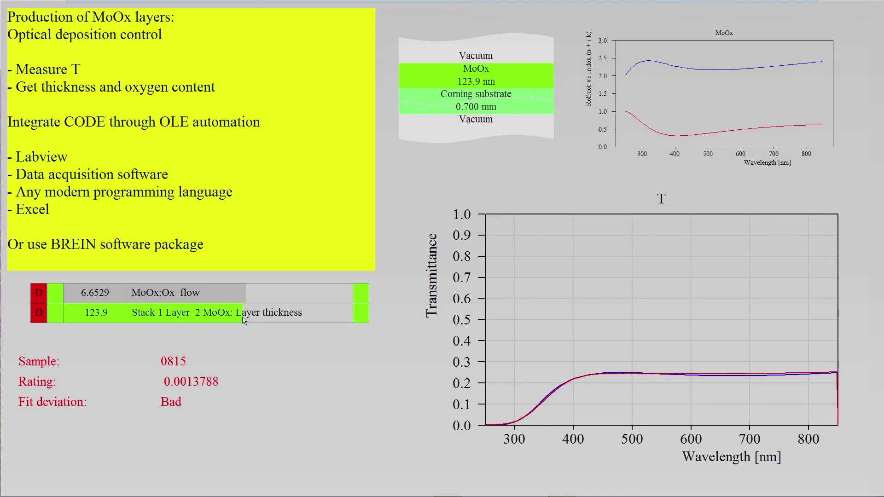
{"action": "left_click", "coordinate": [260, 296]}
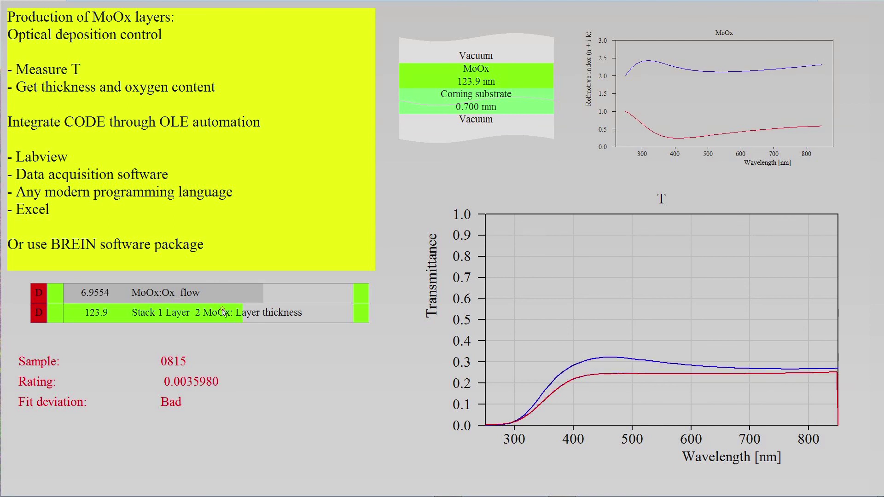
{"action": "left_click_drag", "start_coordinate": [223, 313], "coordinate": [275, 323]}
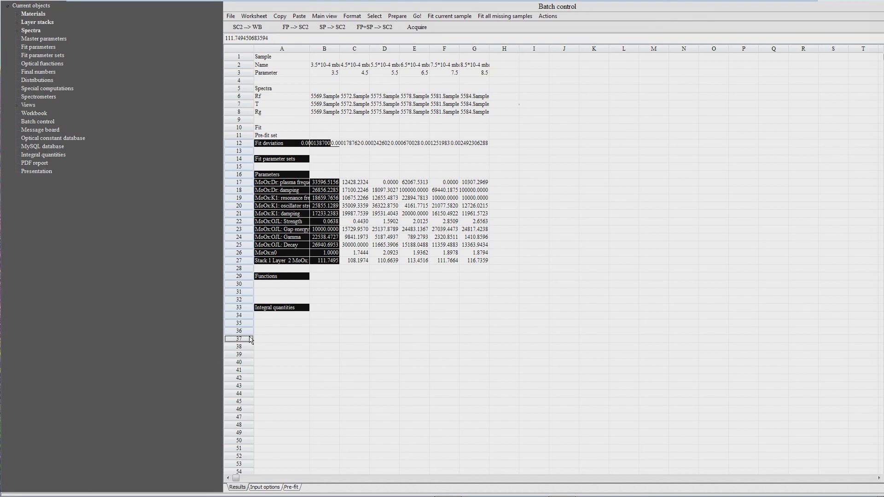
Load the NiCr blocker master model from the optical constant database.
{"action": "left_click", "coordinate": [40, 140]}
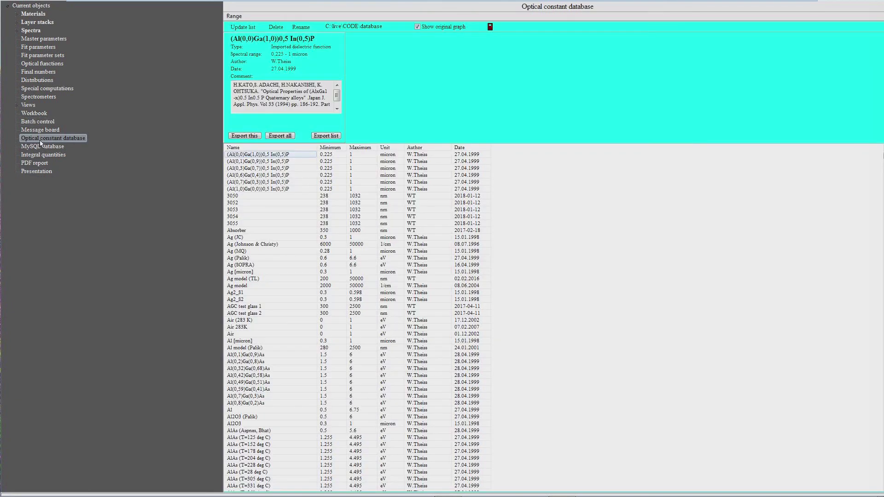
{"action": "left_click", "coordinate": [281, 315]}
{"action": "key", "text": "n"}
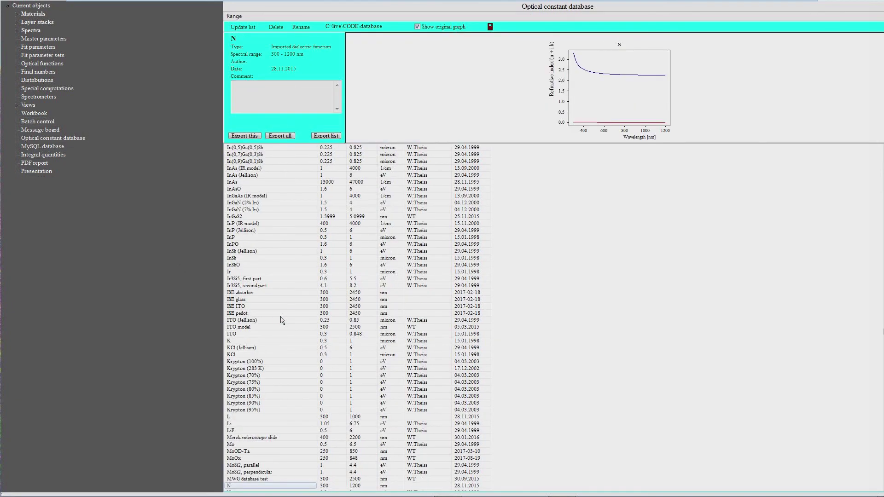
{"action": "scroll", "coordinate": [283, 320], "scroll_direction": "down", "scroll_amount": 8}
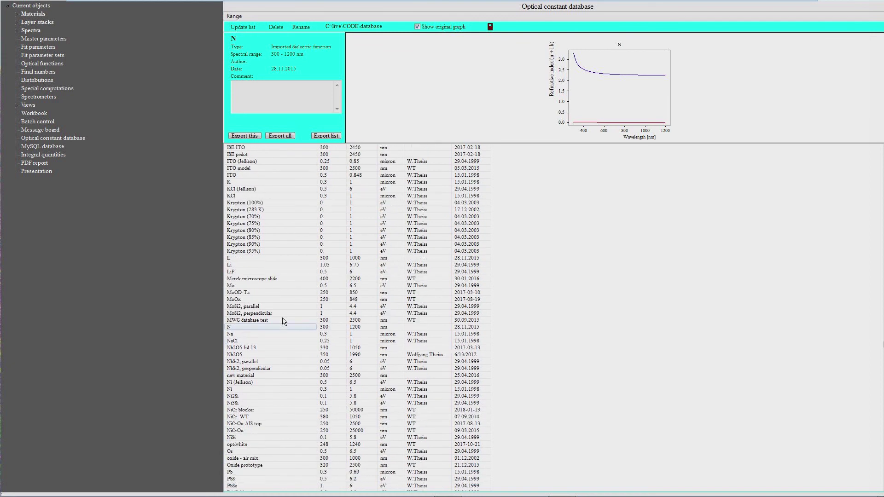
{"action": "left_click", "coordinate": [259, 404]}
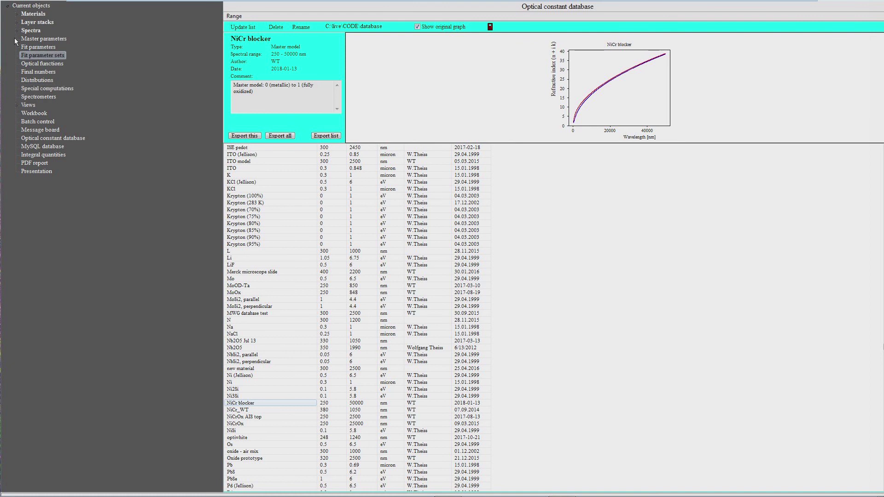
{"action": "left_click", "coordinate": [16, 14]}
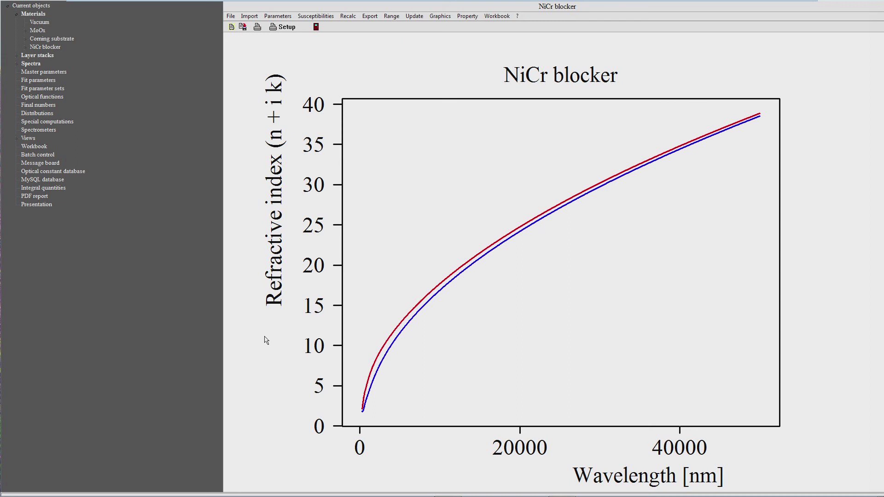
Set the spectral range to 250–2500 nm.
{"action": "left_click", "coordinate": [391, 17]}
{"action": "key", "text": "Tab"}
{"action": "type", "text": "2"}
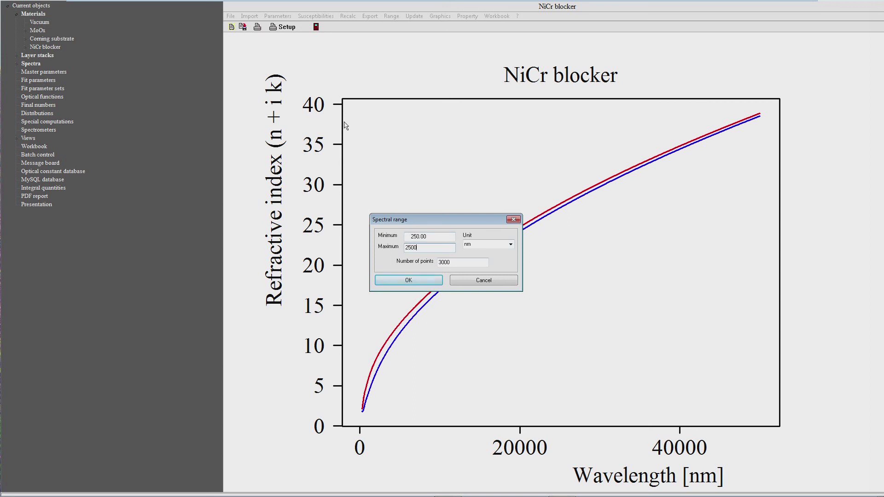
{"action": "double_click", "coordinate": [479, 264]}
{"action": "type", "text": "5"}
{"action": "left_click", "coordinate": [375, 278]}
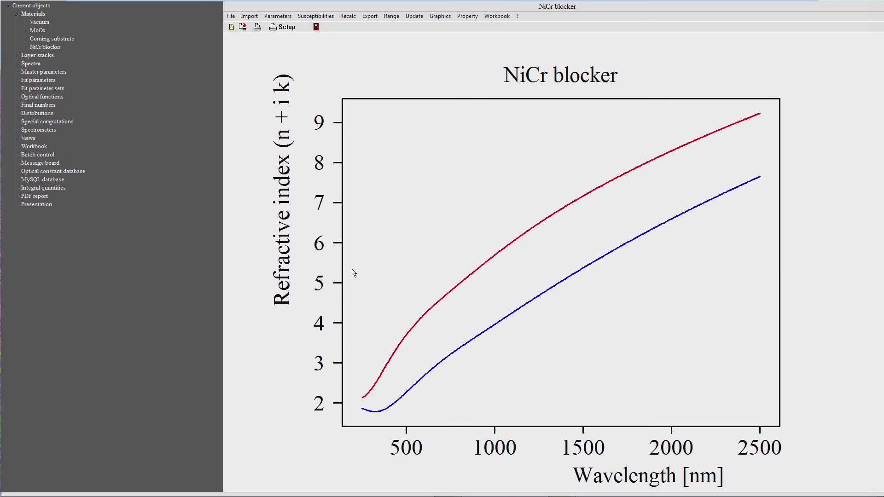
Rescale the optical constants graph's y-axis to run from 0 to 10.
{"action": "double_click", "coordinate": [287, 440]}
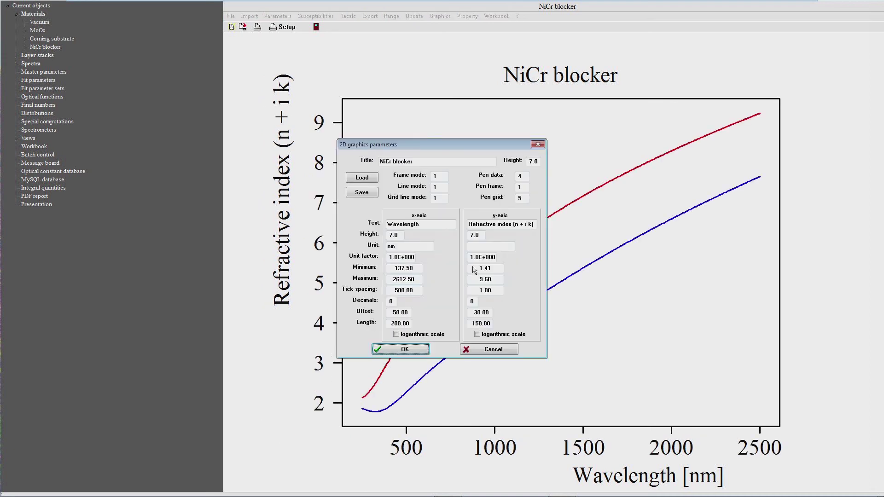
{"action": "double_click", "coordinate": [493, 272]}
{"action": "type", "text": "0"}
{"action": "double_click", "coordinate": [499, 280]}
{"action": "type", "text": "10"}
{"action": "key", "text": "Return"}
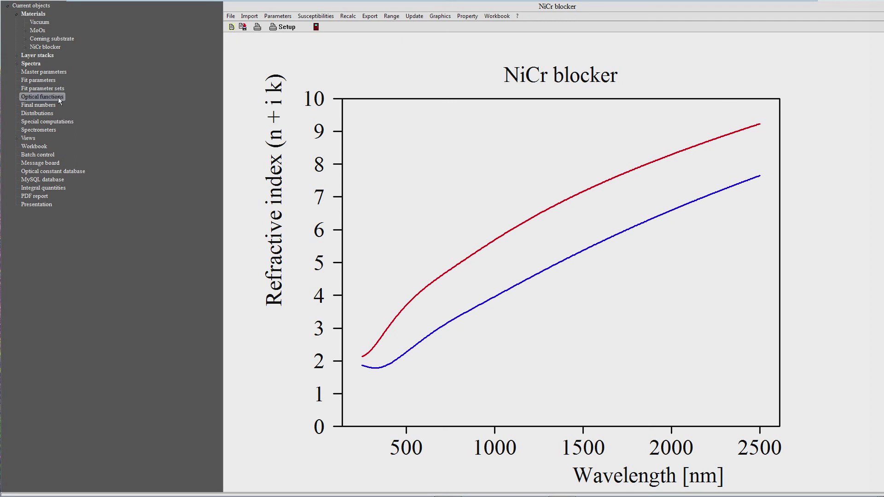
Add NiCr blocker:OX to the fit parameters with an upper limit of 1.
{"action": "left_click", "coordinate": [51, 80]}
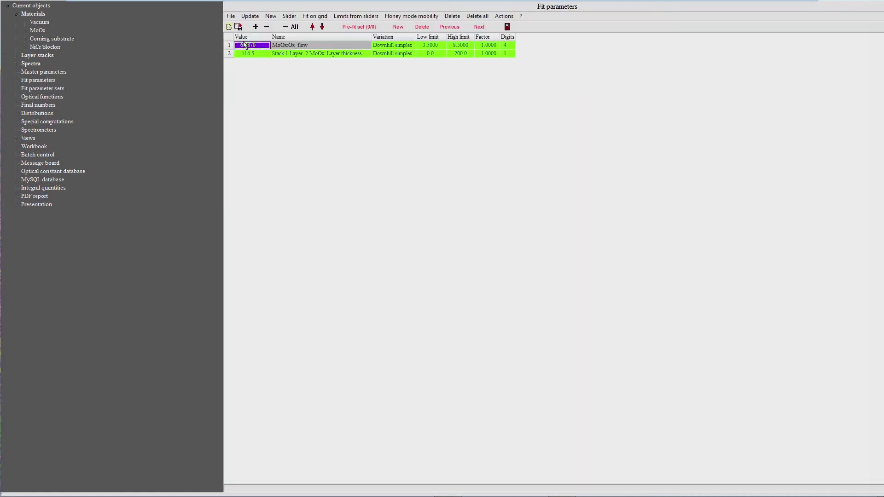
{"action": "left_click", "coordinate": [255, 27]}
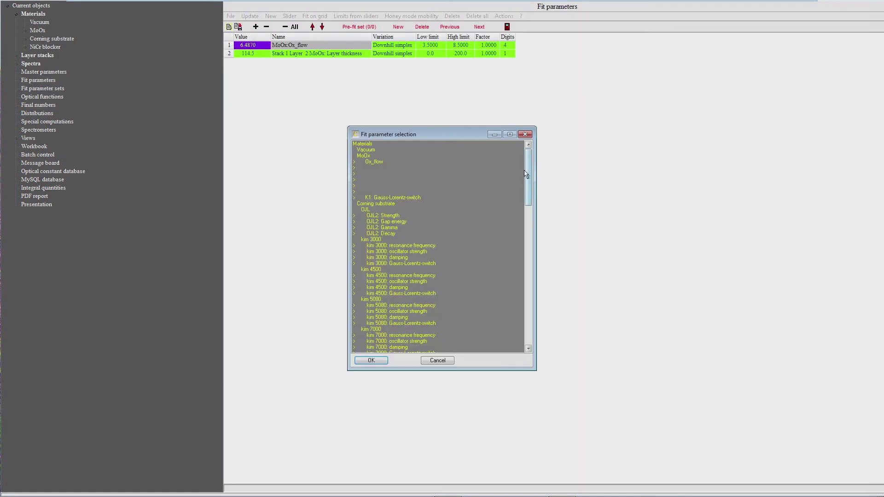
{"action": "left_click_drag", "start_coordinate": [528, 174], "coordinate": [528, 262]}
{"action": "left_click", "coordinate": [371, 221]}
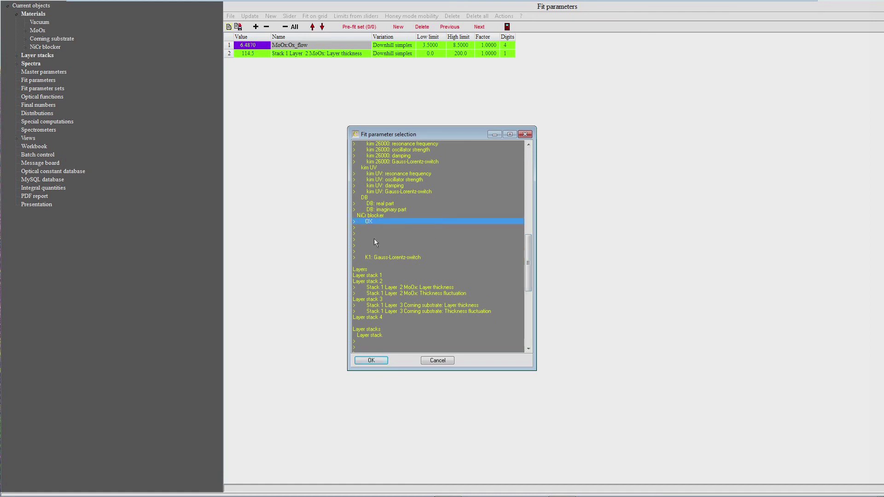
{"action": "left_click", "coordinate": [377, 360]}
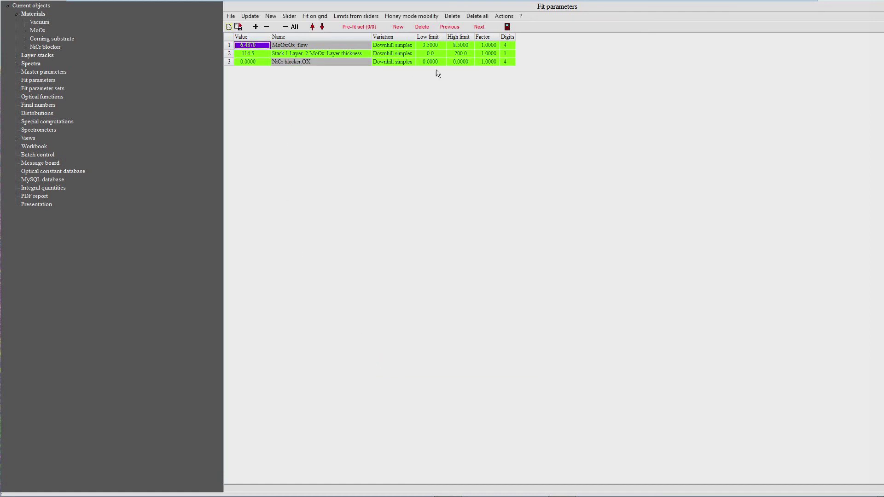
{"action": "left_click", "coordinate": [463, 63]}
{"action": "type", "text": "1"}
{"action": "key", "text": "Return"}
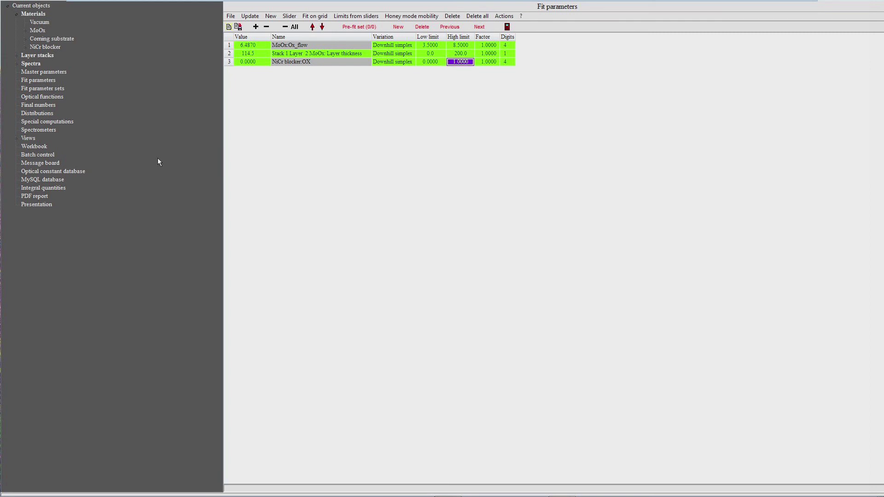
Open a slider for the NiCr blocker:OX parameter and move its window aside.
{"action": "left_click", "coordinate": [382, 63]}
{"action": "left_click", "coordinate": [368, 62]}
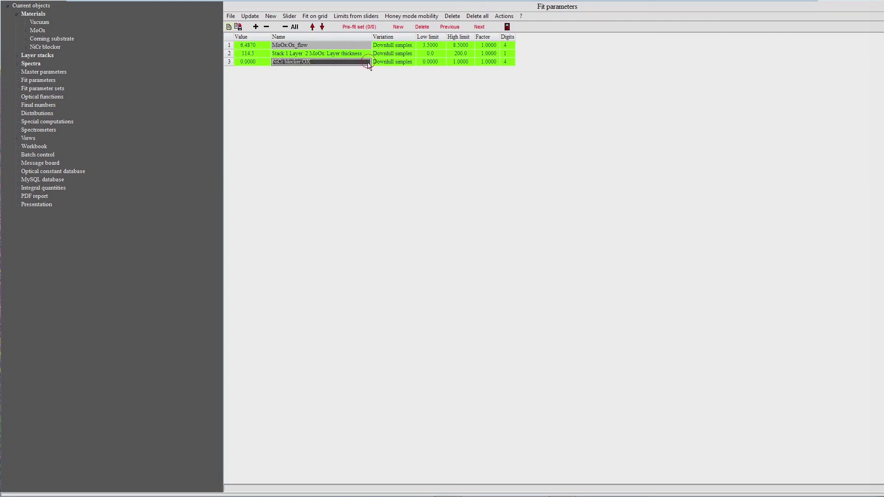
{"action": "left_click", "coordinate": [290, 18]}
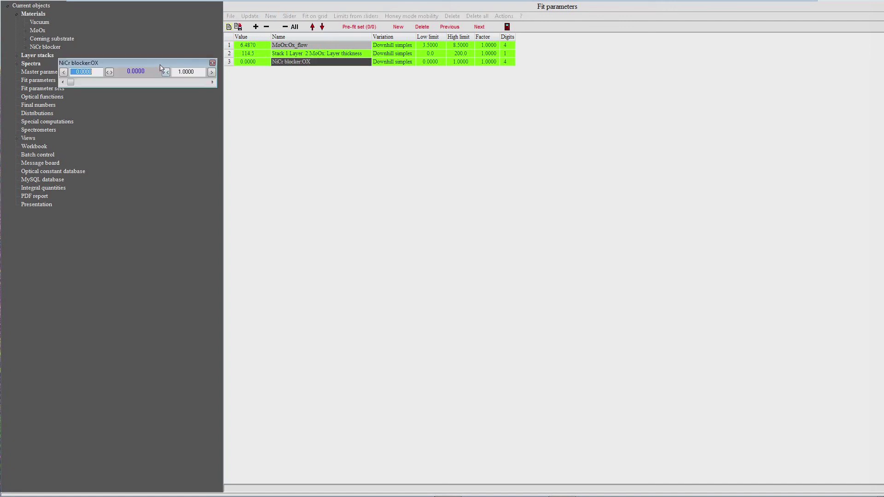
{"action": "left_click_drag", "start_coordinate": [157, 62], "coordinate": [183, 225]}
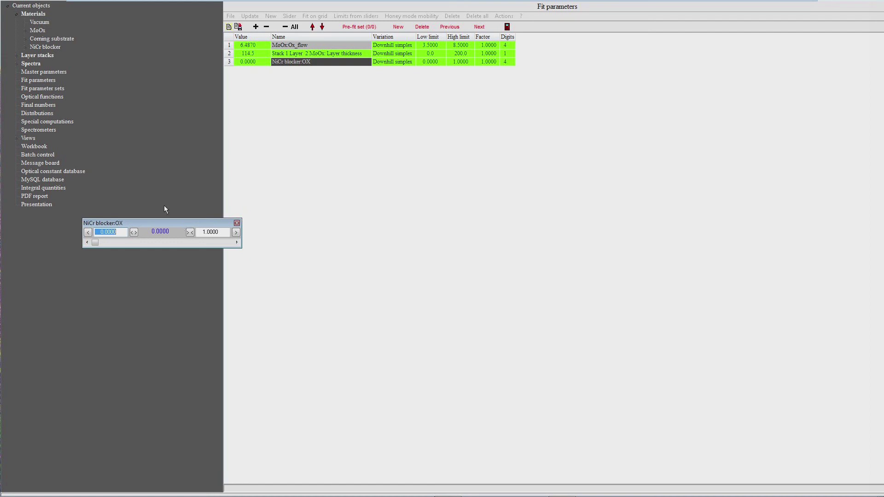
Show NiCr blocker's n and k curves and slide OX to 1.0000, flattening n near 2.3.
{"action": "left_click", "coordinate": [45, 50]}
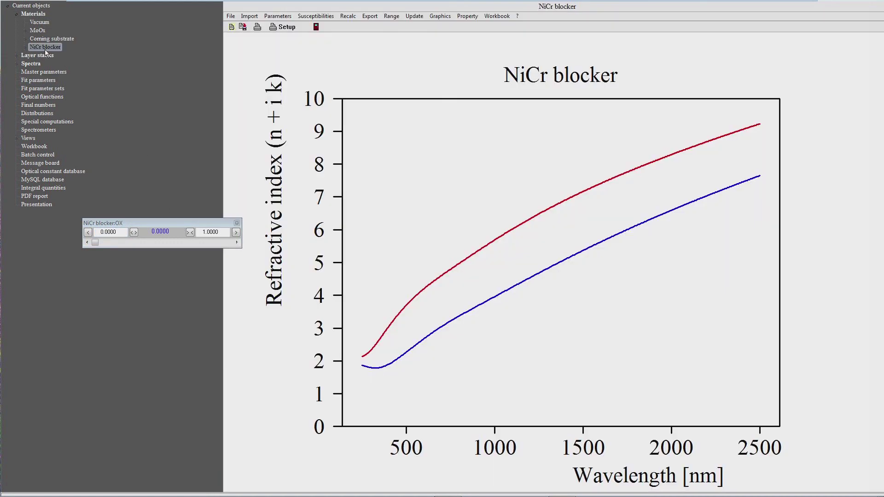
{"action": "left_click_drag", "start_coordinate": [142, 223], "coordinate": [126, 227]}
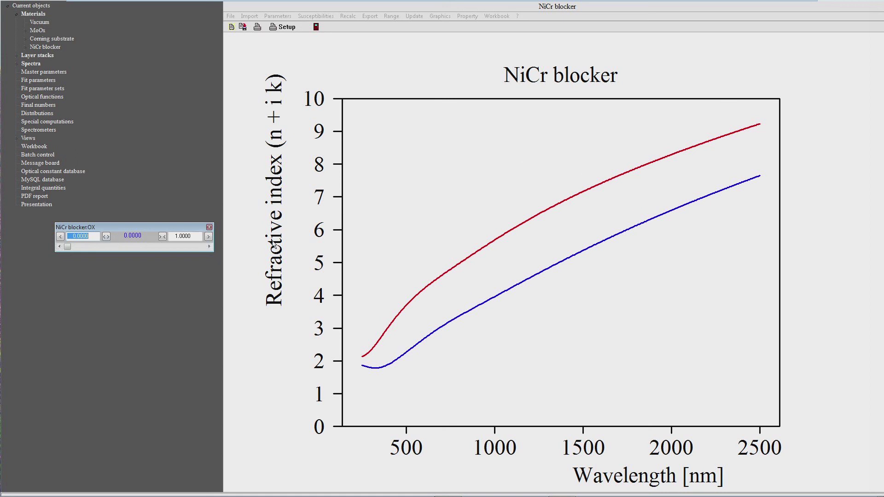
{"action": "left_click", "coordinate": [209, 247]}
{"action": "left_click_drag", "start_coordinate": [209, 247], "coordinate": [209, 246]}
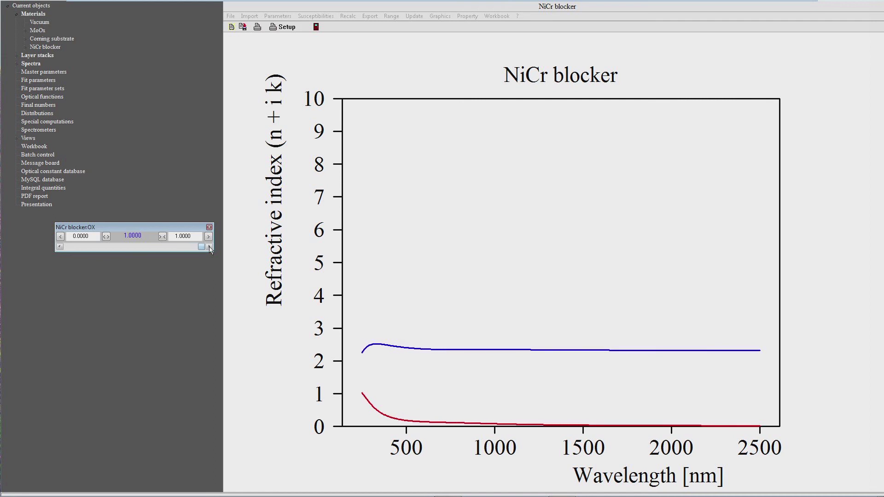